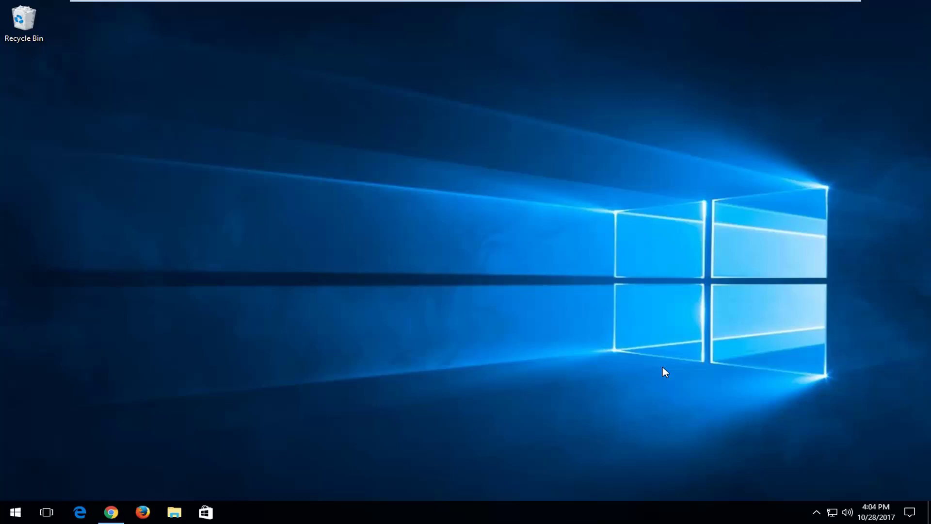
# Download p95v294b5.win32.zip from the Windows 32-bit row on the mersenne.org page
pyautogui.click(111, 512)
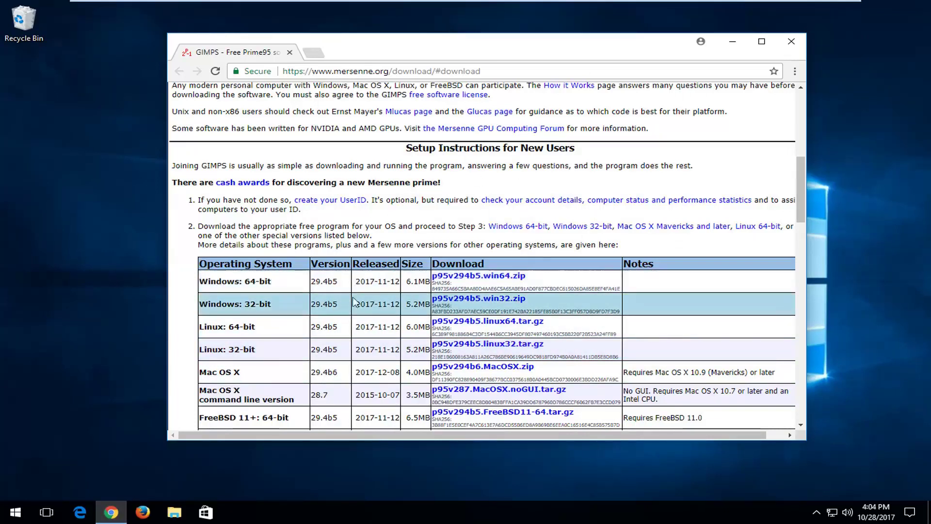
pyautogui.click(460, 303)
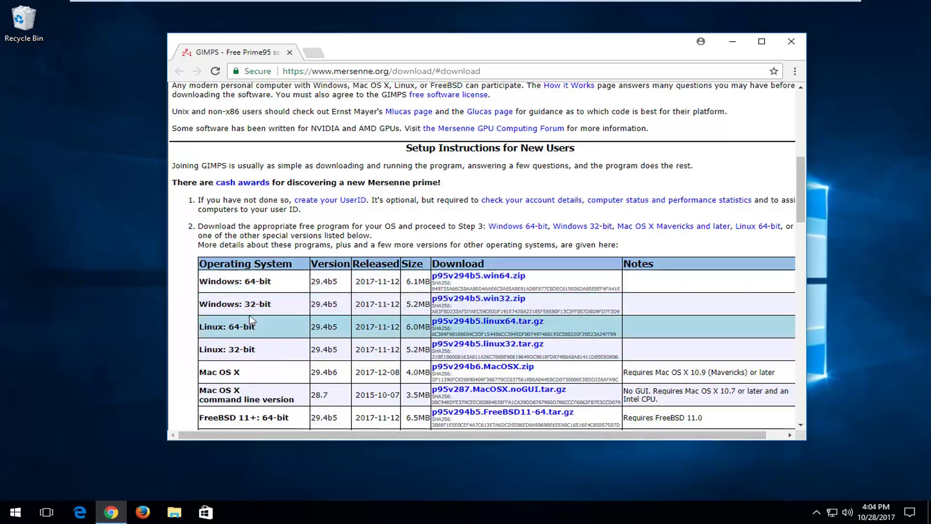
pyautogui.click(463, 303)
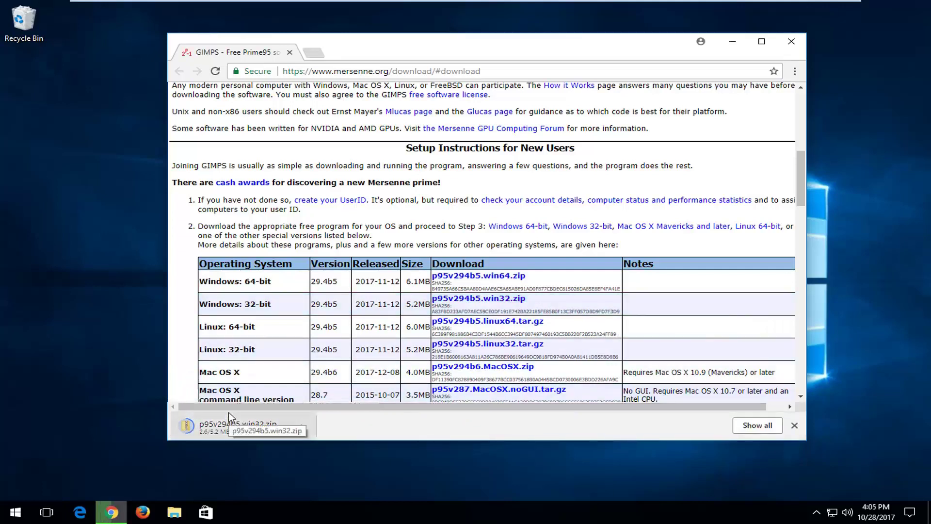
# Open the downloaded Prime95 zip and its readme file in Notepad
pyautogui.click(209, 429)
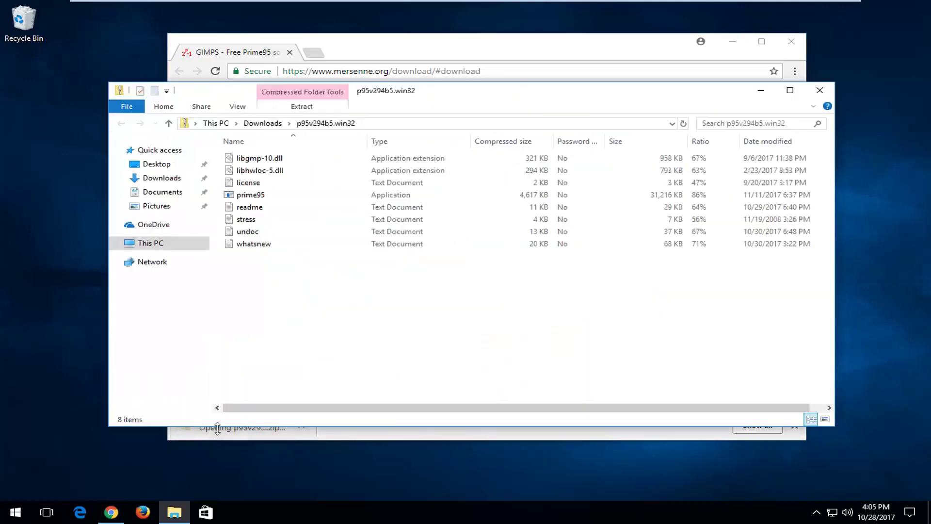
pyautogui.click(251, 208)
pyautogui.doubleClick(251, 208)
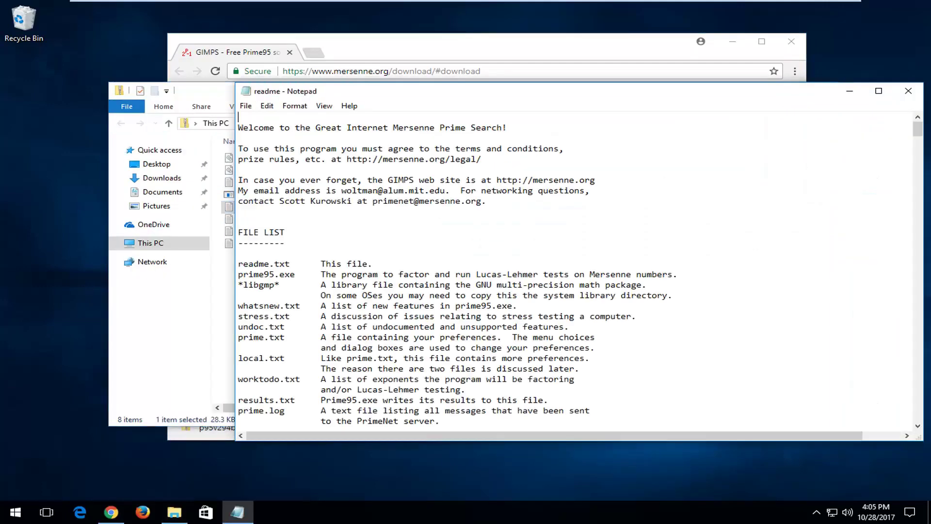
# Scroll the readme to the automatic-method setup instructions
pyautogui.scroll(-1, 251, 208)
pyautogui.scroll(-5, 251, 208)
pyautogui.scroll(-5, 251, 208)
pyautogui.scroll(-8, 579, 269)
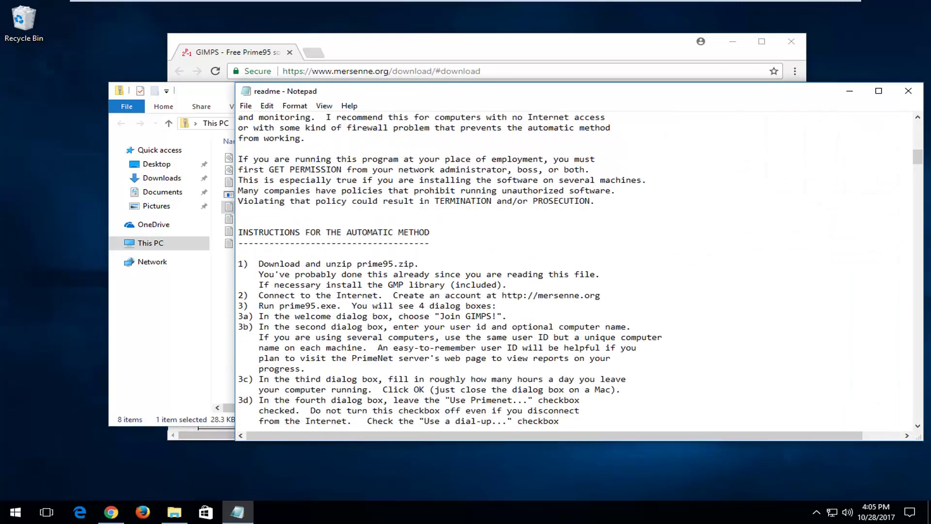
pyautogui.scroll(-12, 579, 270)
pyautogui.scroll(13, 579, 270)
pyautogui.scroll(5, 580, 269)
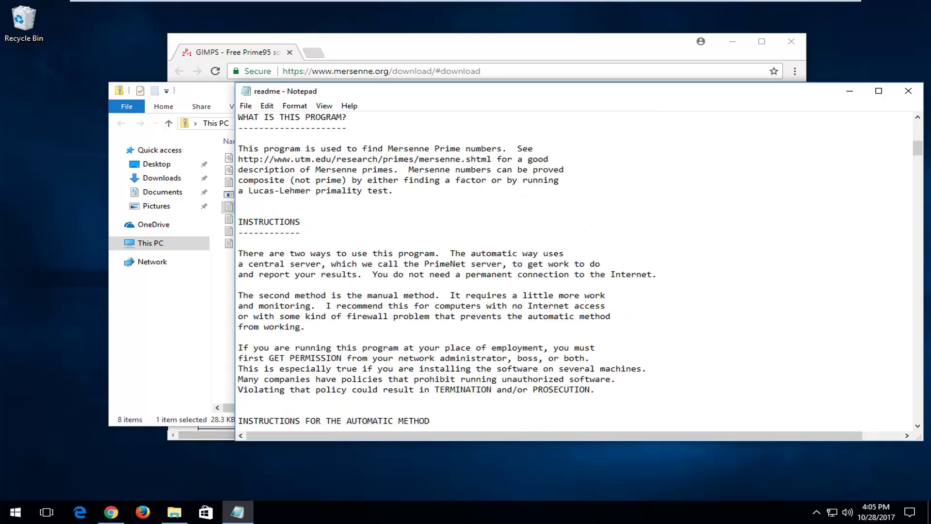
pyautogui.scroll(1, 579, 269)
pyautogui.scroll(-4, 579, 269)
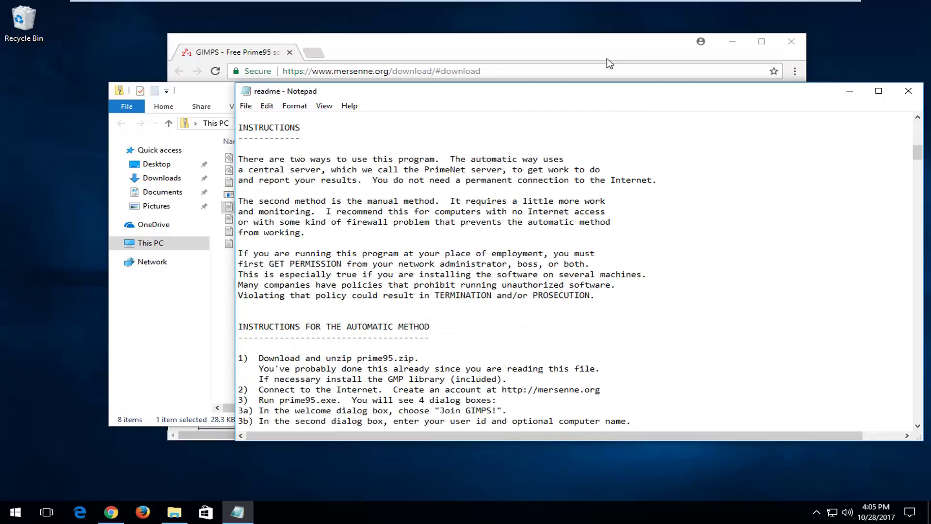
pyautogui.moveTo(651, 96); pyautogui.dragTo(622, 102)
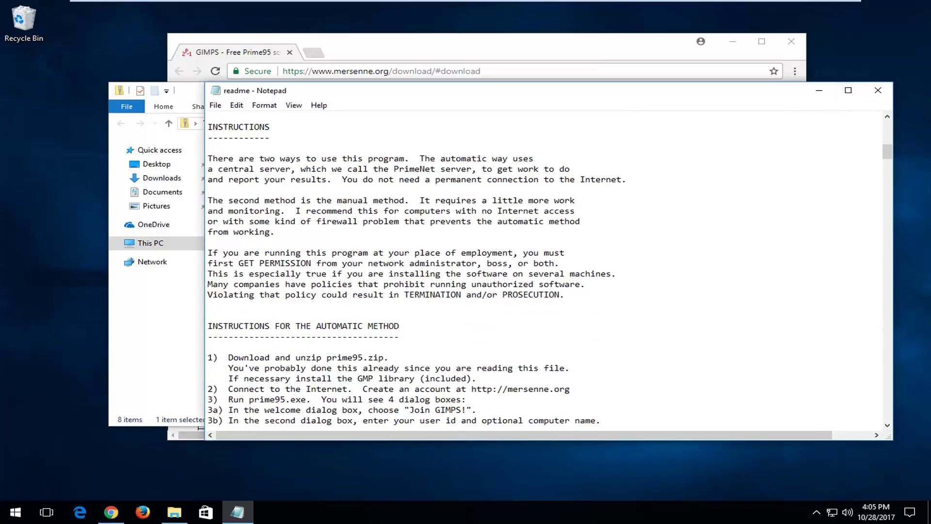
# Close the readme, extract all Prime95 files to the Desktop, and launch the extracted prime95
pyautogui.click(877, 91)
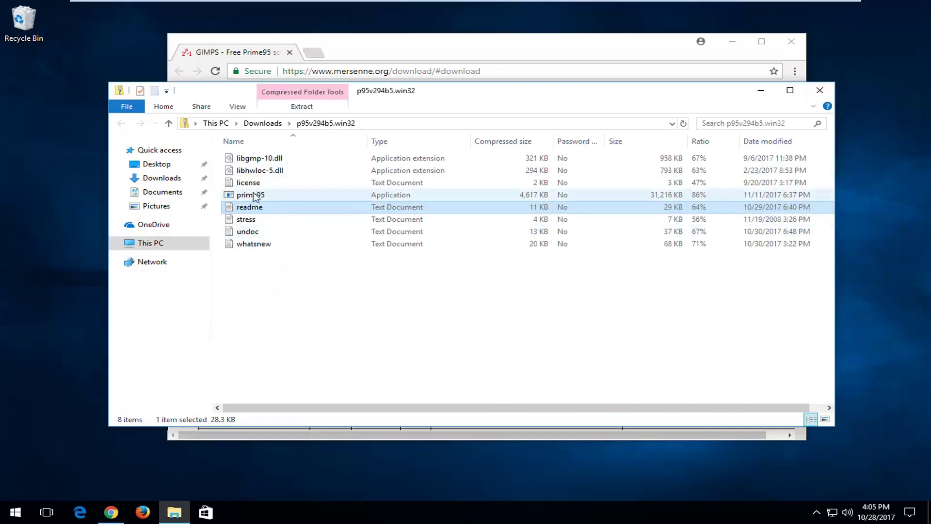
pyautogui.doubleClick(251, 195)
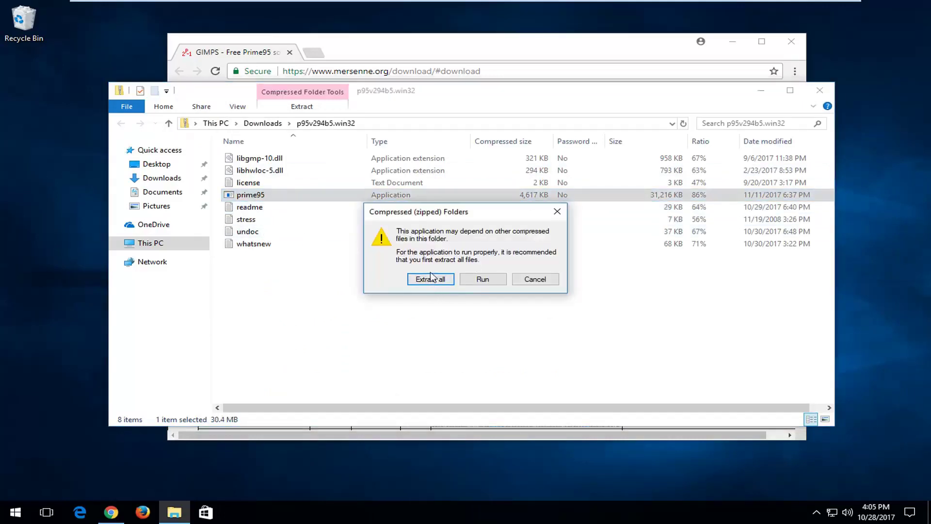
pyautogui.click(442, 281)
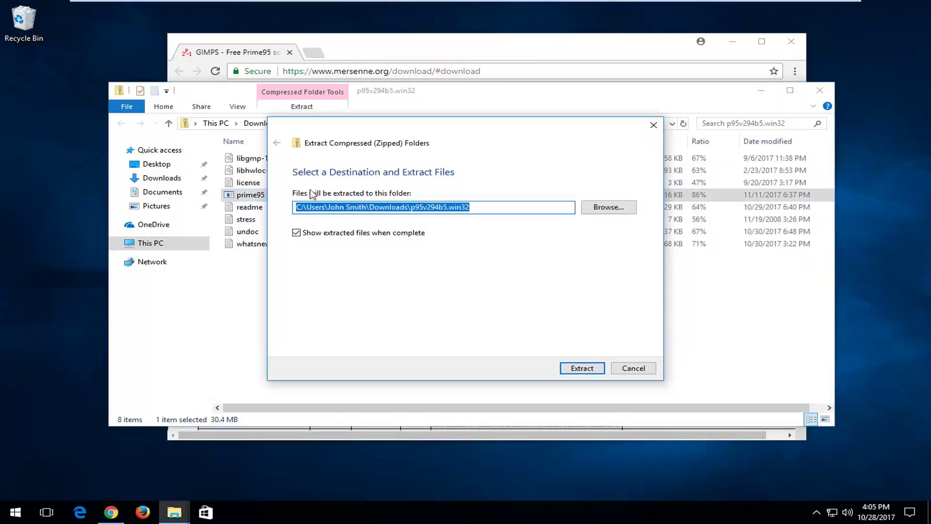
pyautogui.click(595, 215)
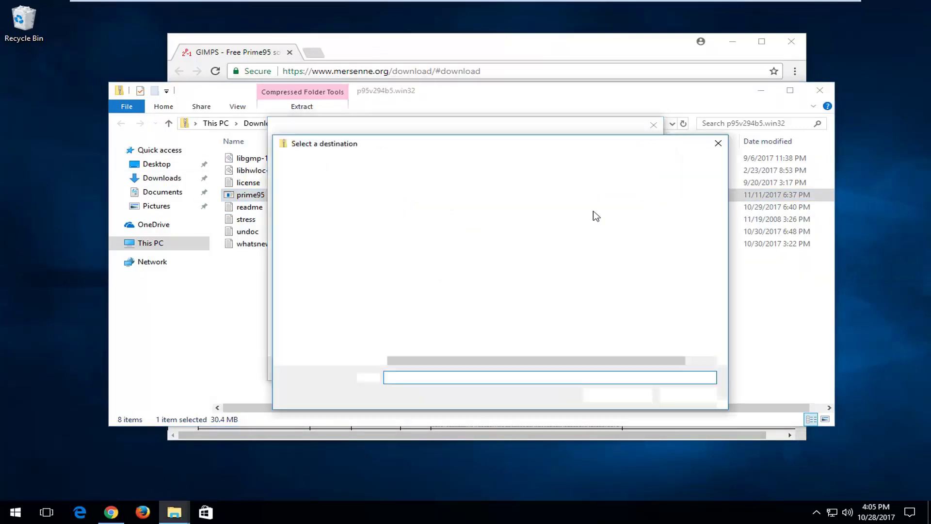
pyautogui.click(320, 221)
pyautogui.click(609, 401)
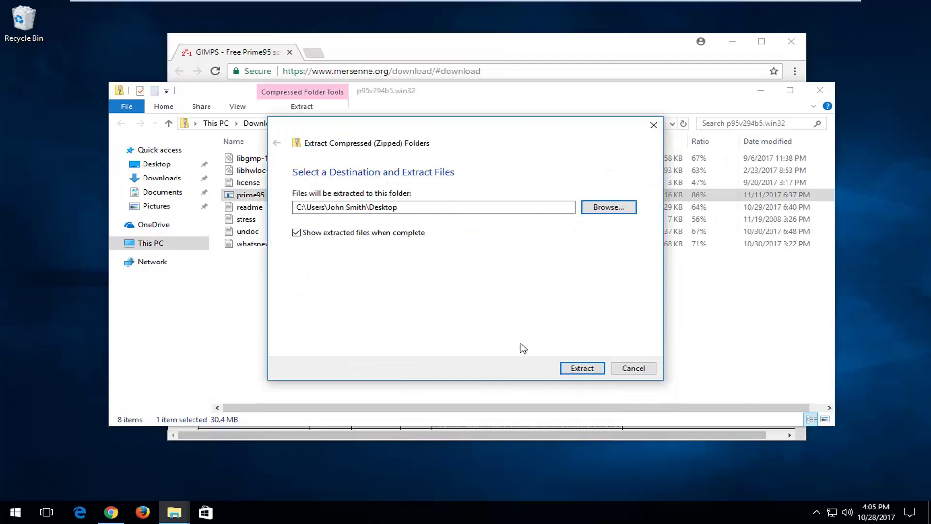
pyautogui.click(581, 369)
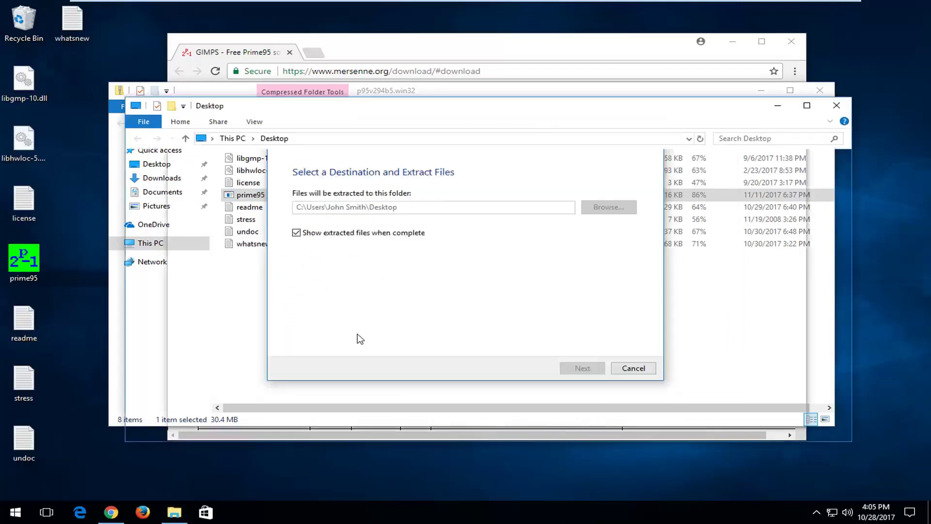
pyautogui.doubleClick(266, 210)
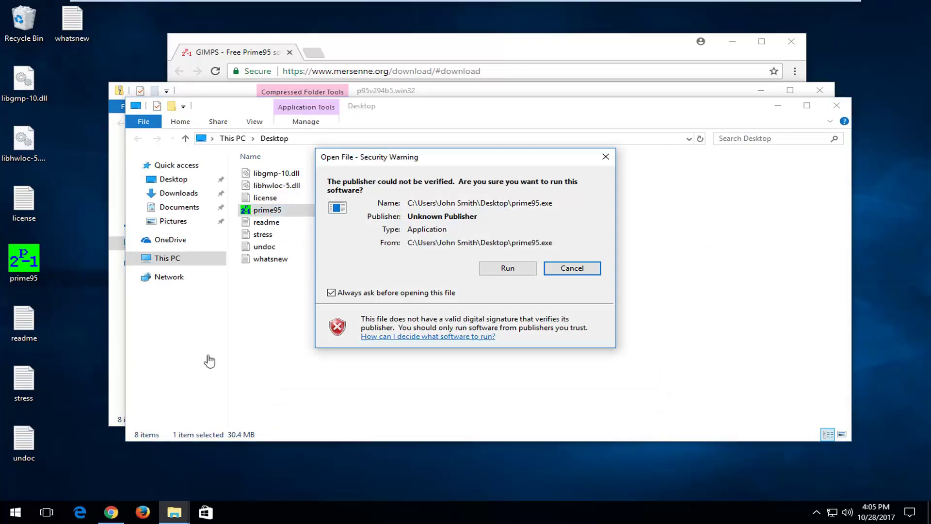
# Allow prime95 to run, choose Just Stress Testing, and select the Small FFTs test
pyautogui.click(504, 269)
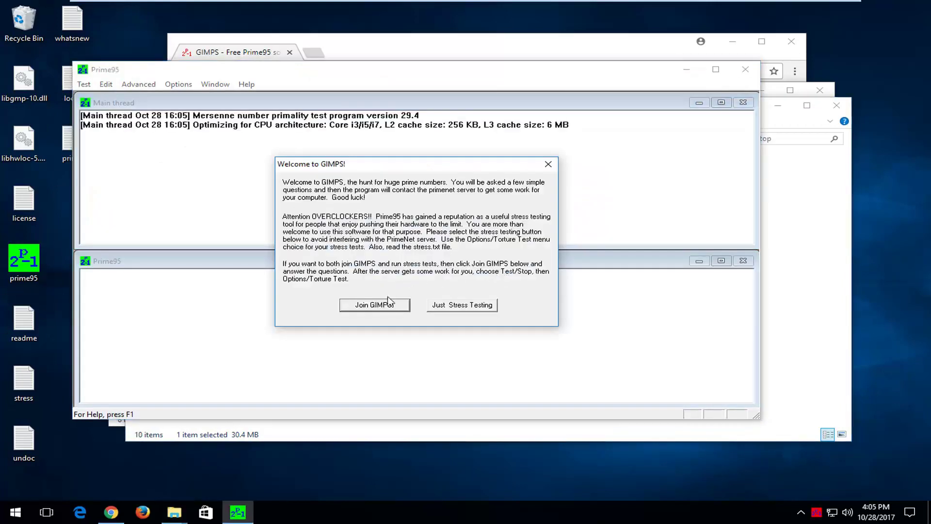
pyautogui.click(458, 306)
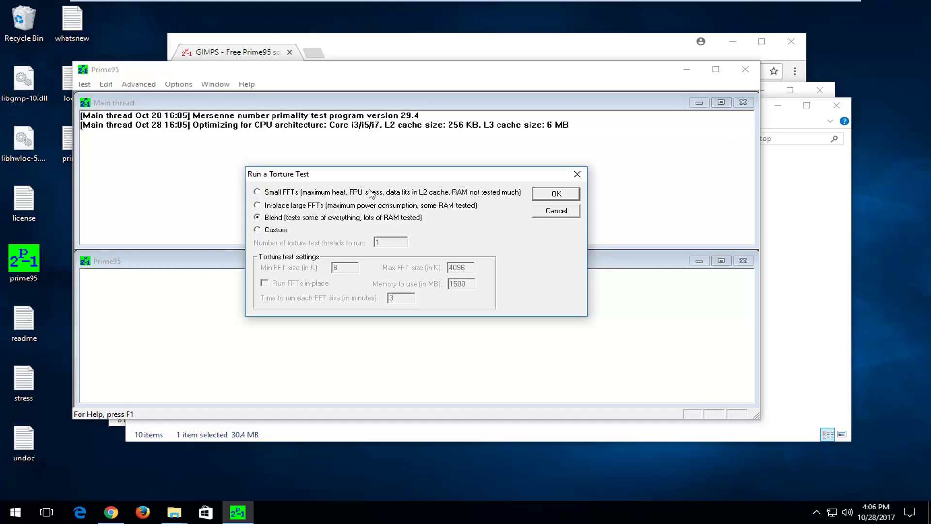
pyautogui.click(274, 192)
# Start the Small FFTs torture test, then close Prime95, the Desktop folder and the zip folder
pyautogui.click(546, 194)
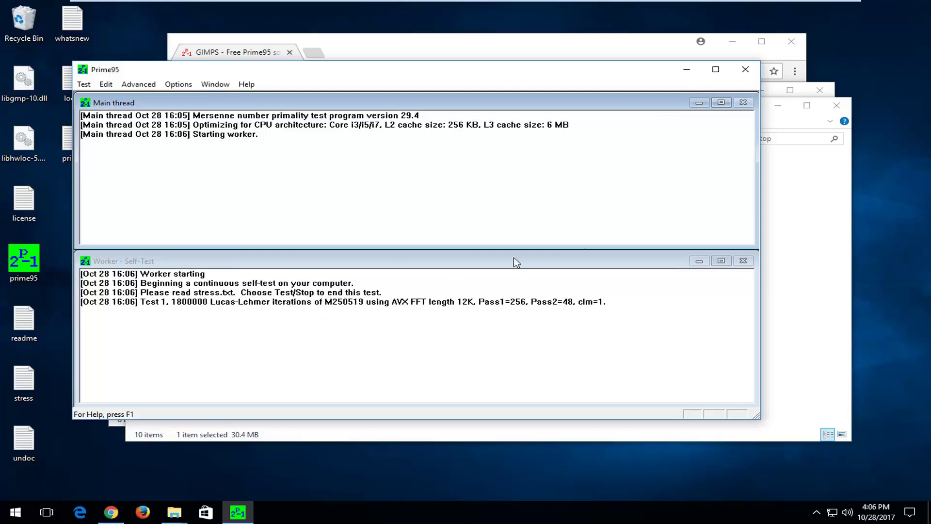
pyautogui.click(746, 69)
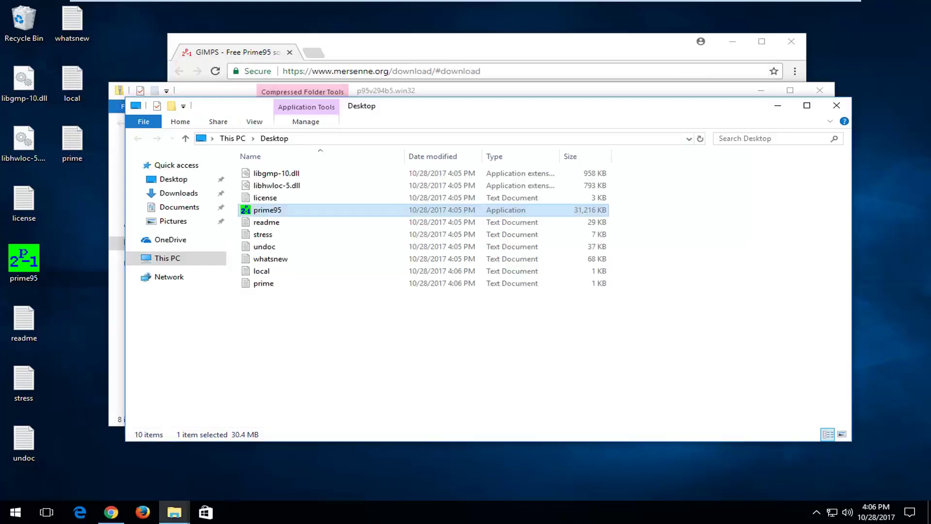
pyautogui.click(836, 106)
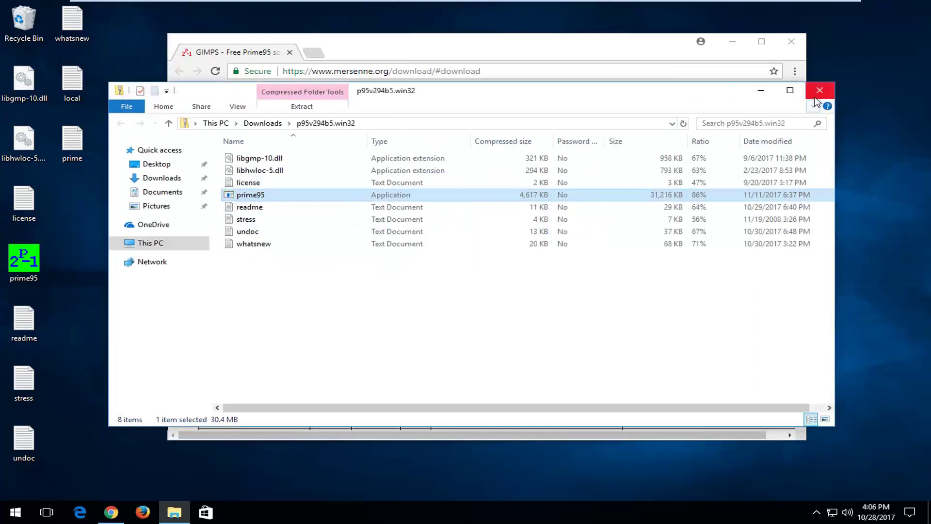
pyautogui.click(819, 90)
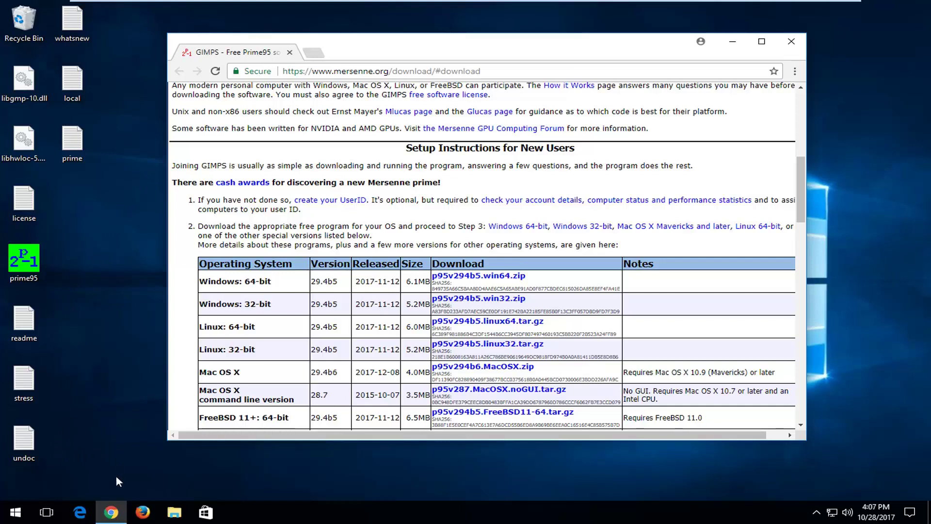
pyautogui.moveTo(119, 472); pyautogui.dragTo(33, 92)
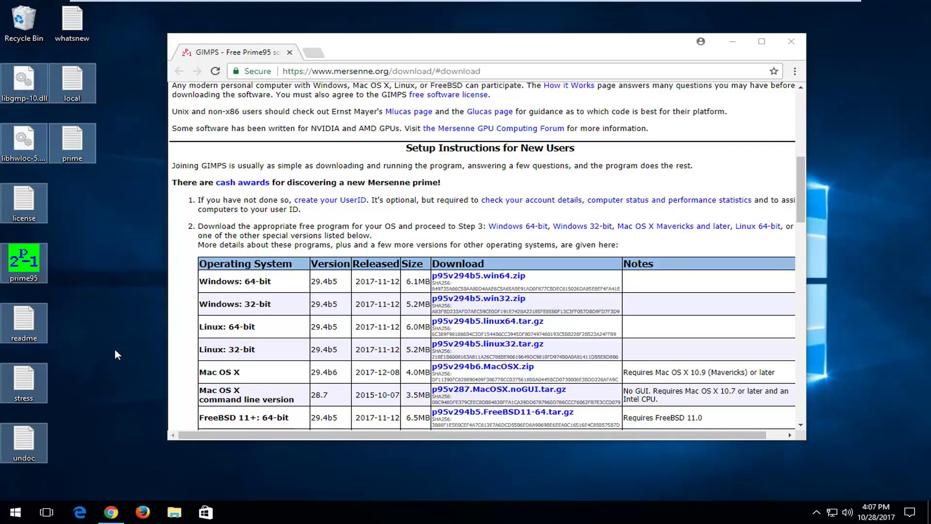
pyautogui.click(98, 309)
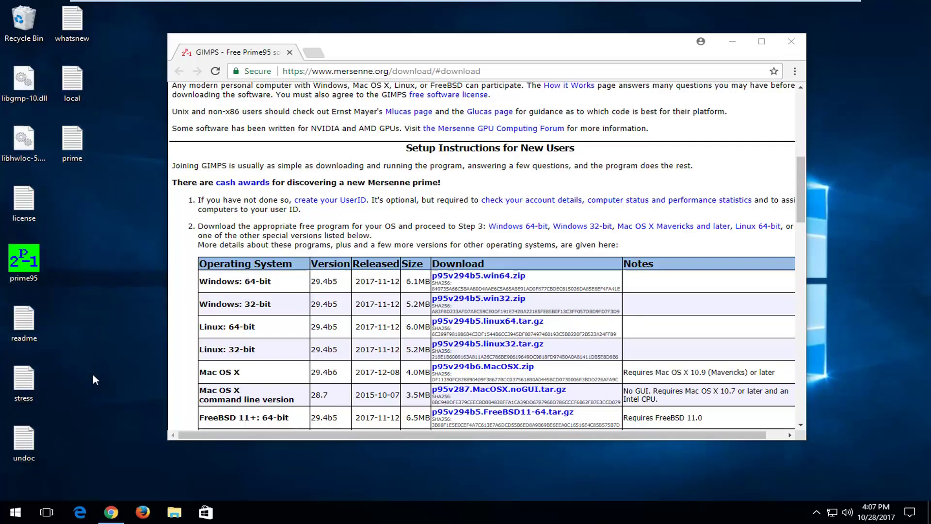